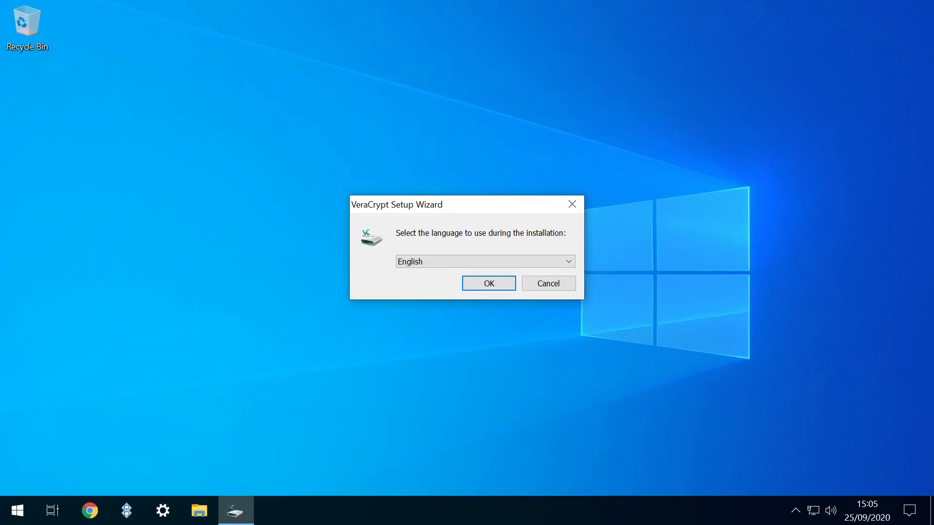
- Choose English as the VeraCrypt installation language and accept the license terms
click(568, 262)
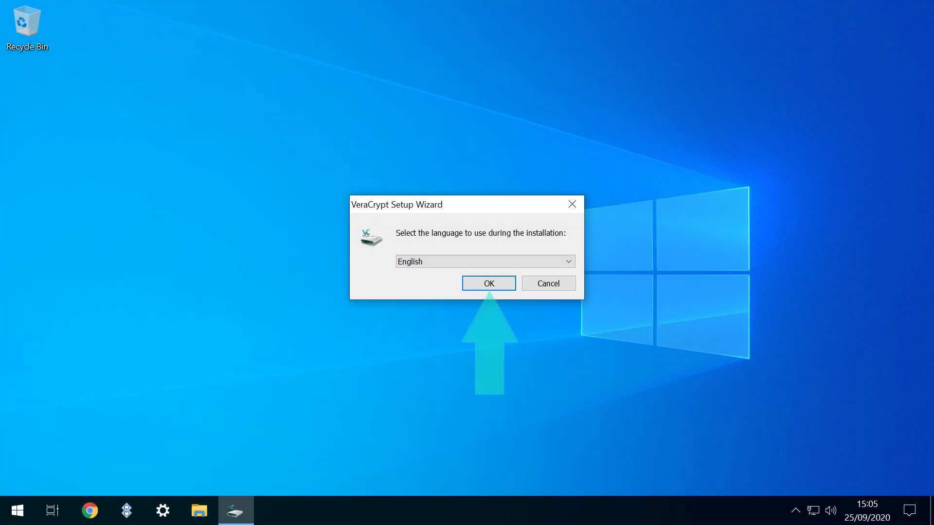
key(Return)
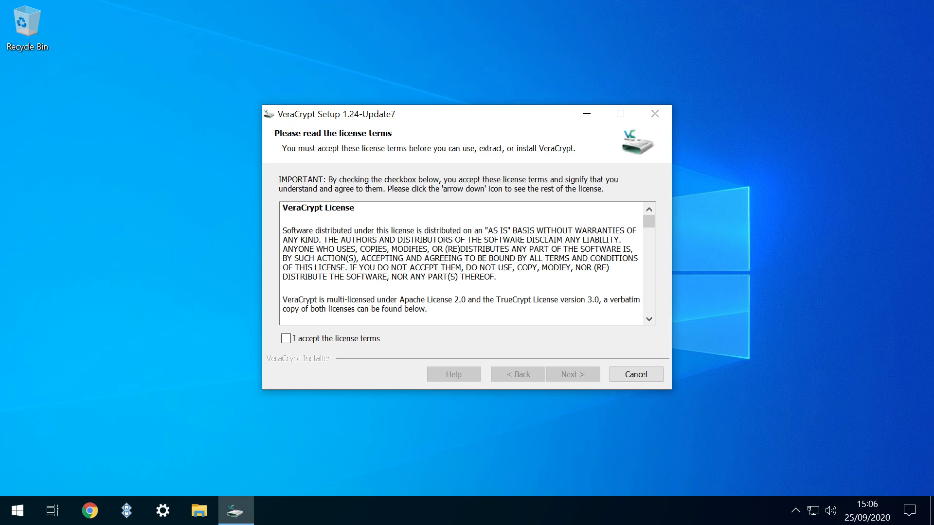
click(286, 339)
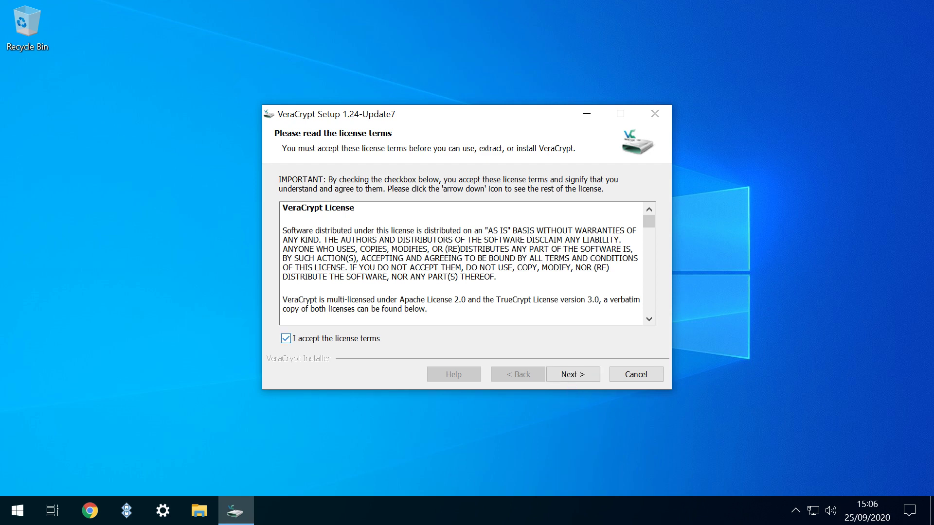
key(Return)
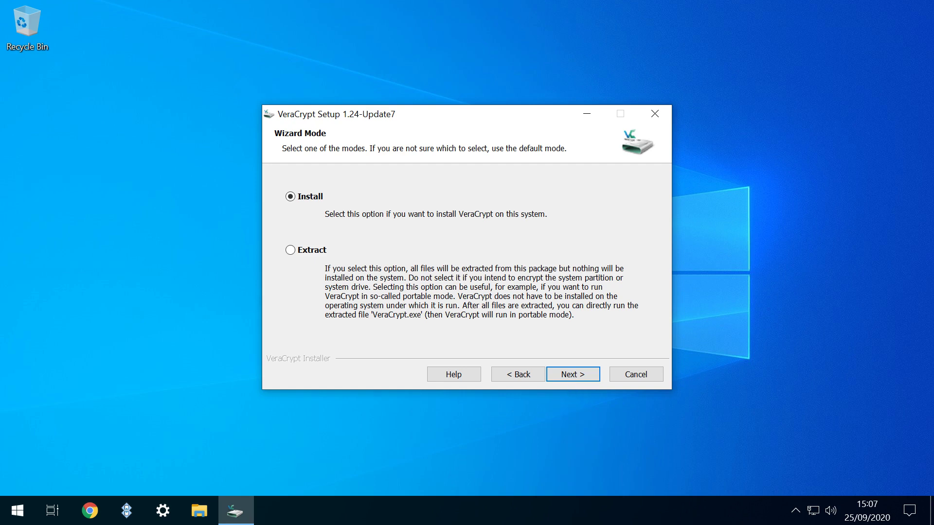
- Install VeraCrypt in C:\Program Files\Applications\Utilities\System\Security\Encryption\VeraCrypt using Install mode, and finish setup without viewing the tutorial
key(Return)
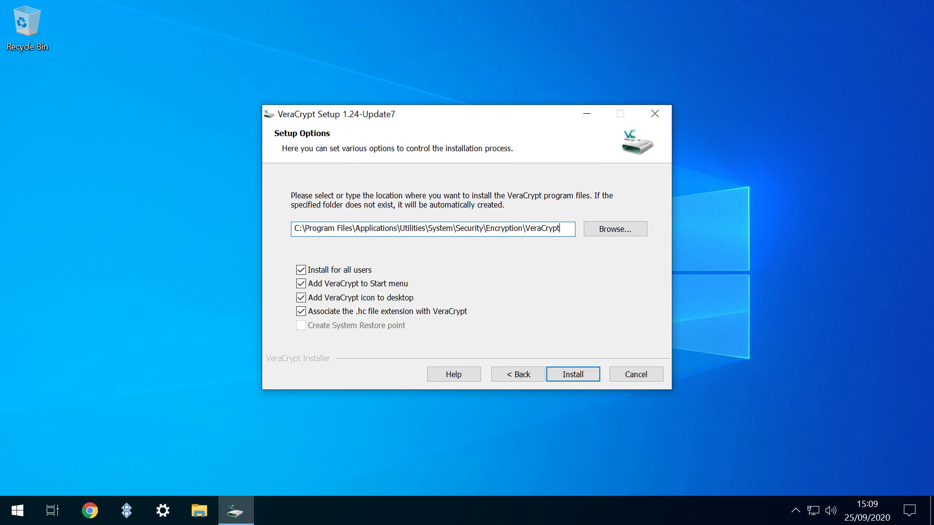
key(Return)
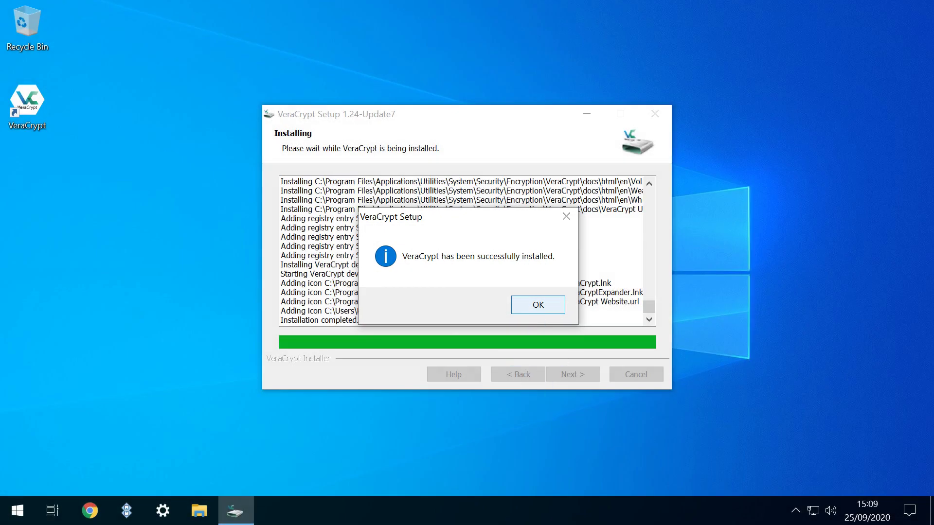
click(538, 305)
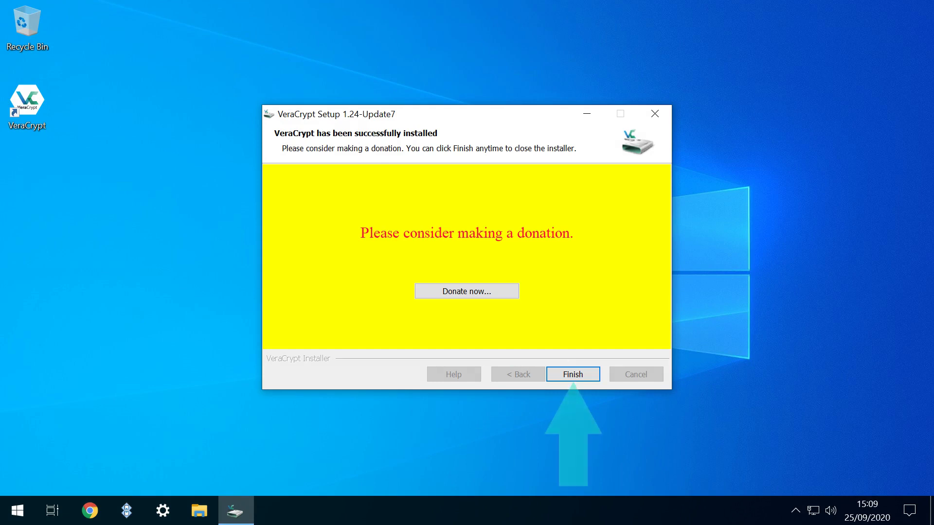
click(573, 375)
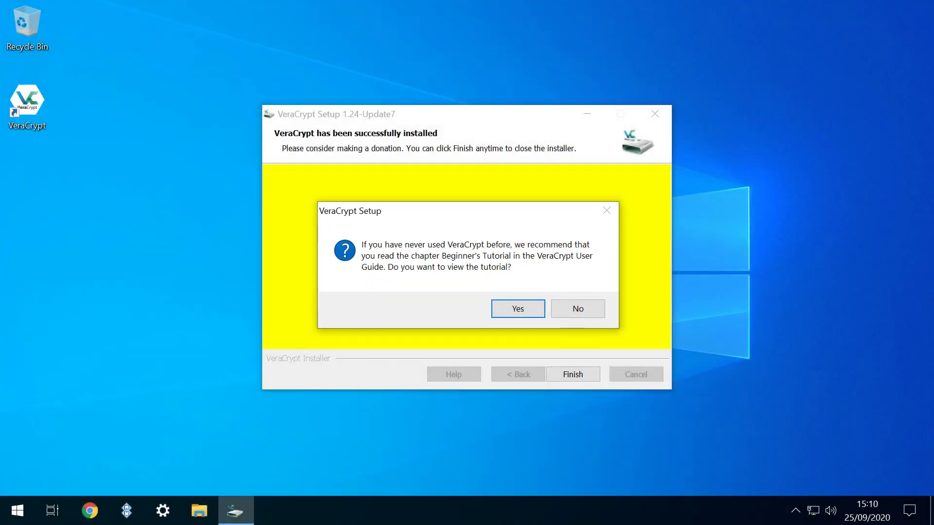
key(n)
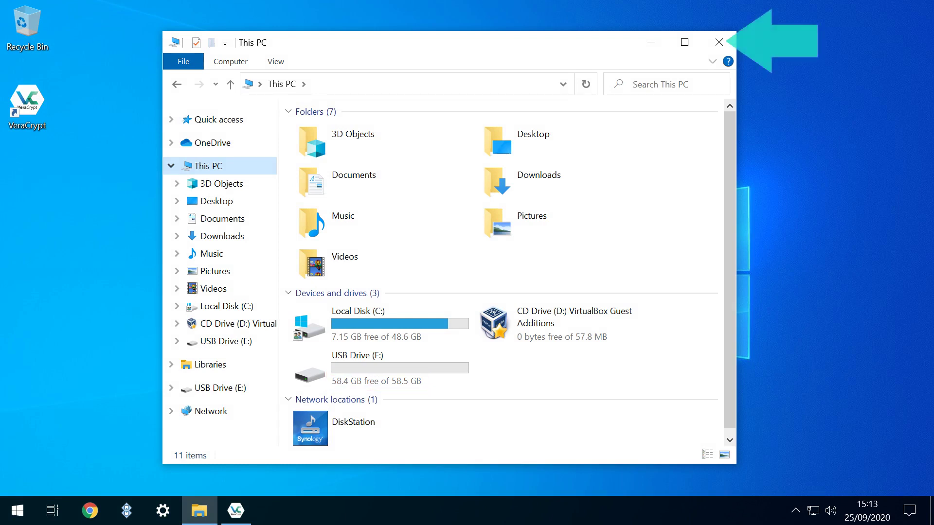
- Close File Explorer and set up a standard VeraCrypt volume on a non-system partition/drive, allowing VeraCrypt Format to make changes
click(719, 43)
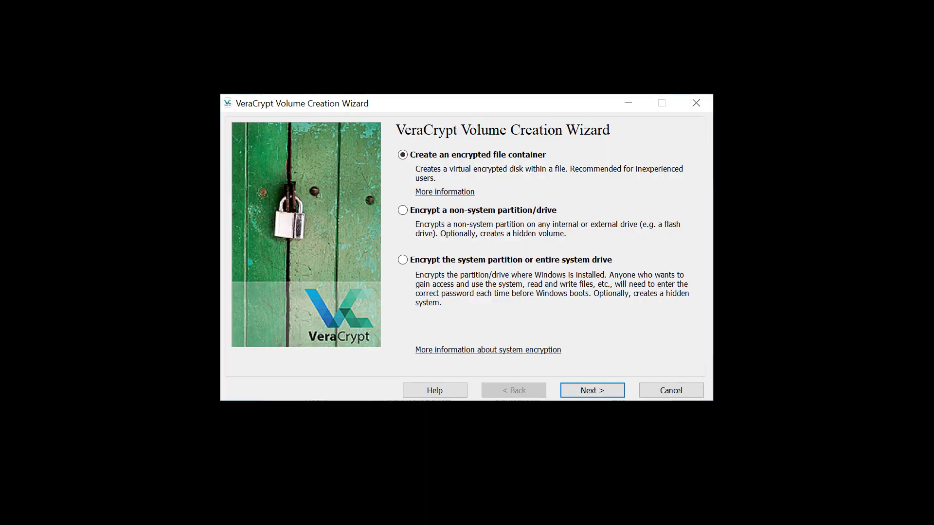
click(402, 210)
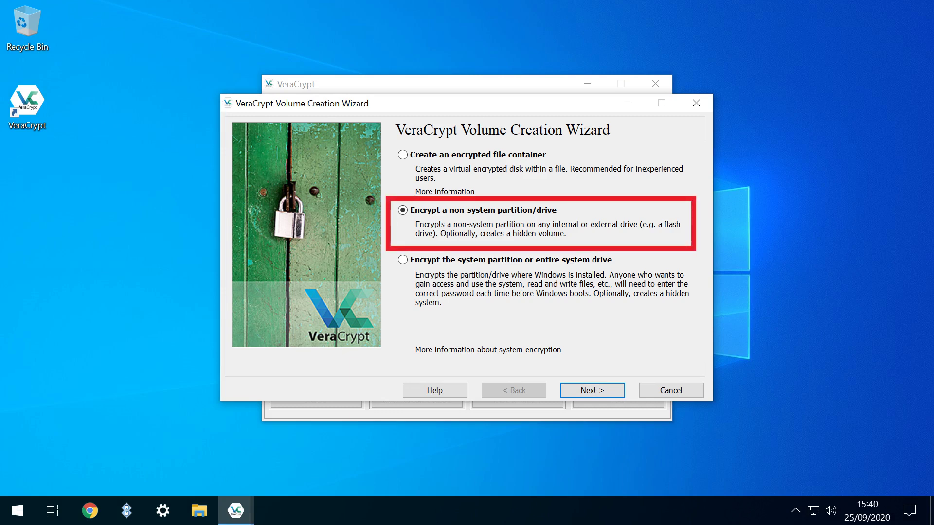
click(592, 391)
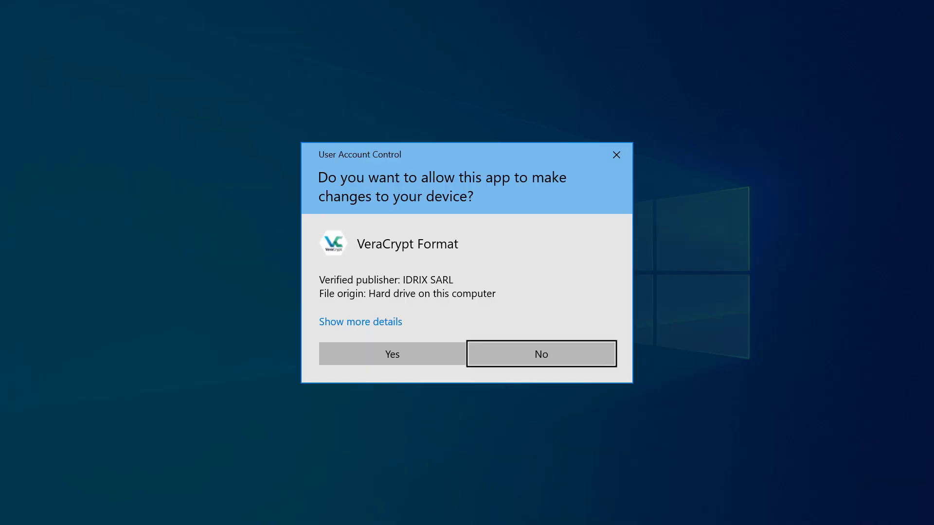
click(392, 355)
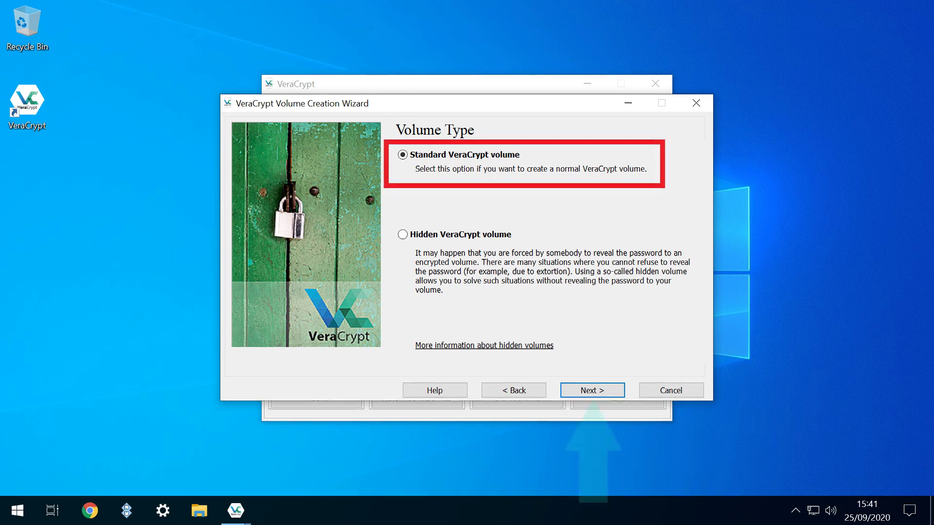
click(592, 391)
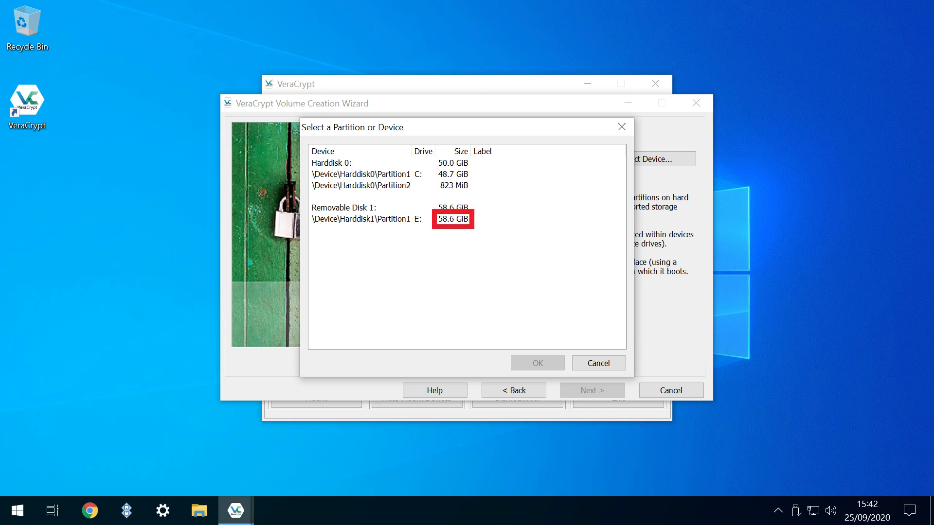
- Set the volume location to the removable disk's partition \Device\Harddisk1\Partition1 on drive E:
click(453, 218)
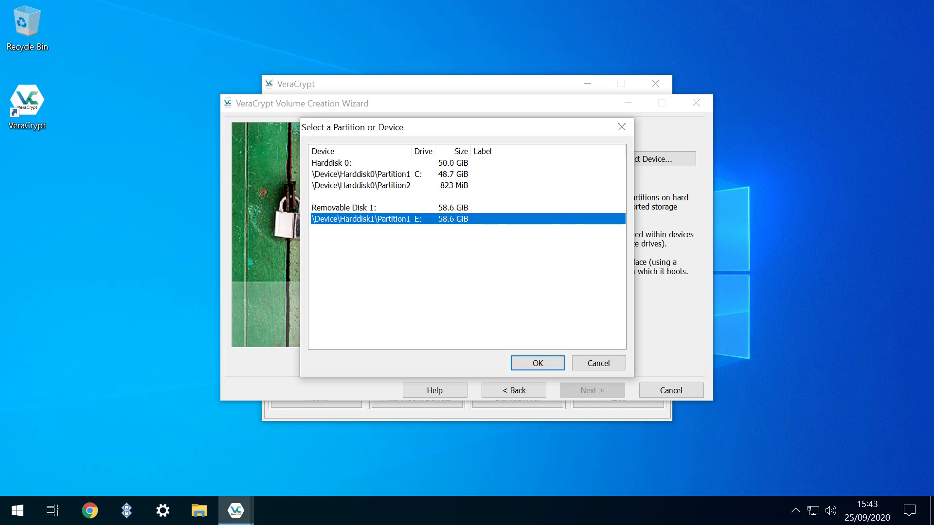
click(538, 363)
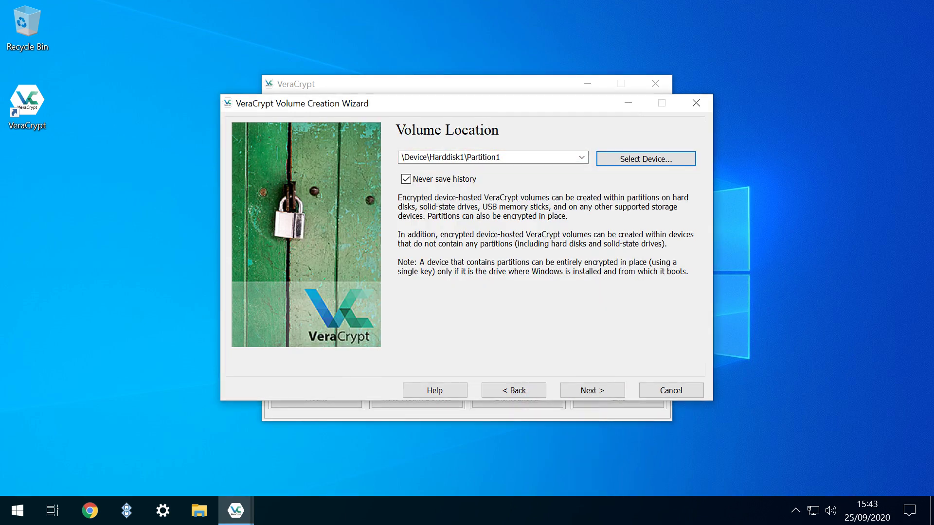
click(592, 390)
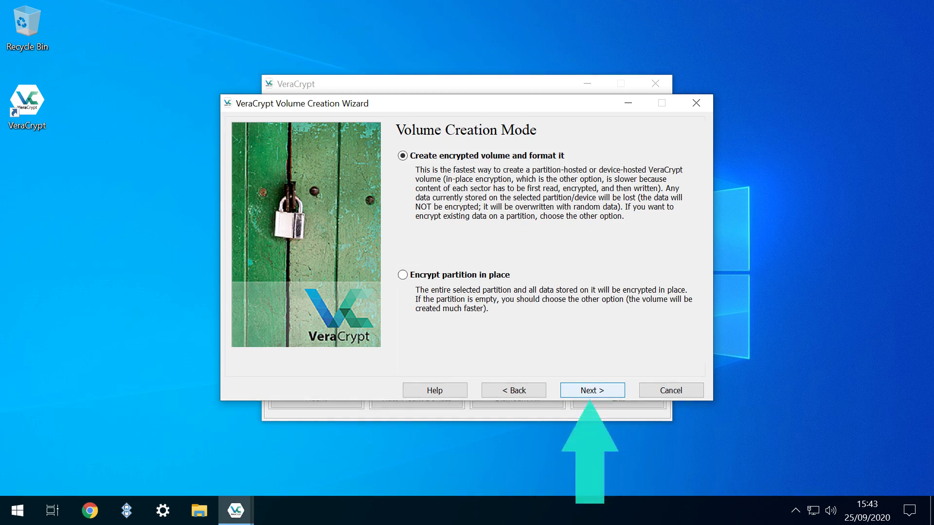
- Choose to create and format the encrypted volume with AES encryption and the SHA-512 hash, accepting the partition's full size
click(592, 391)
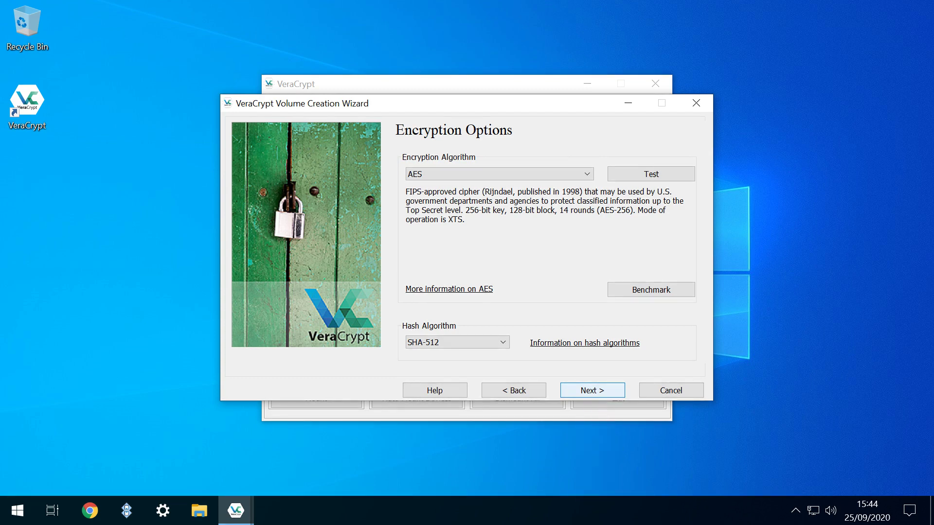
click(593, 391)
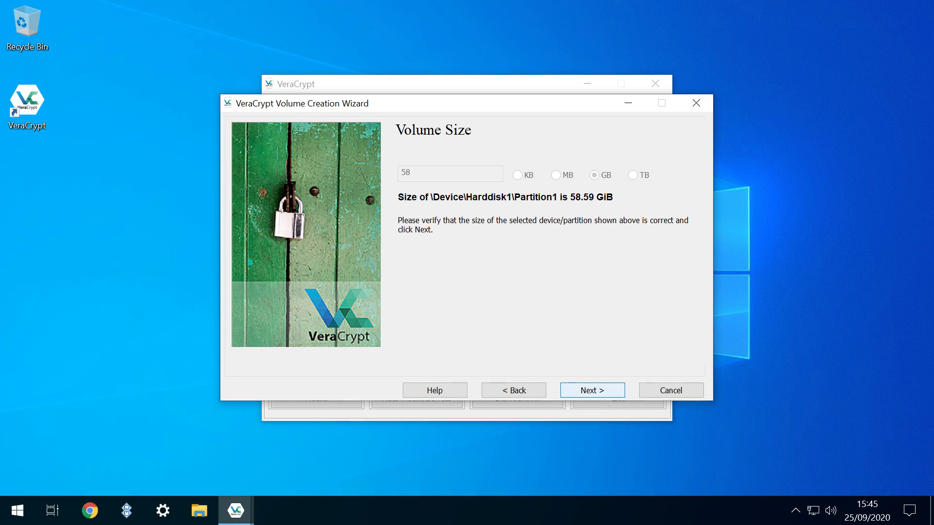
key(Return)
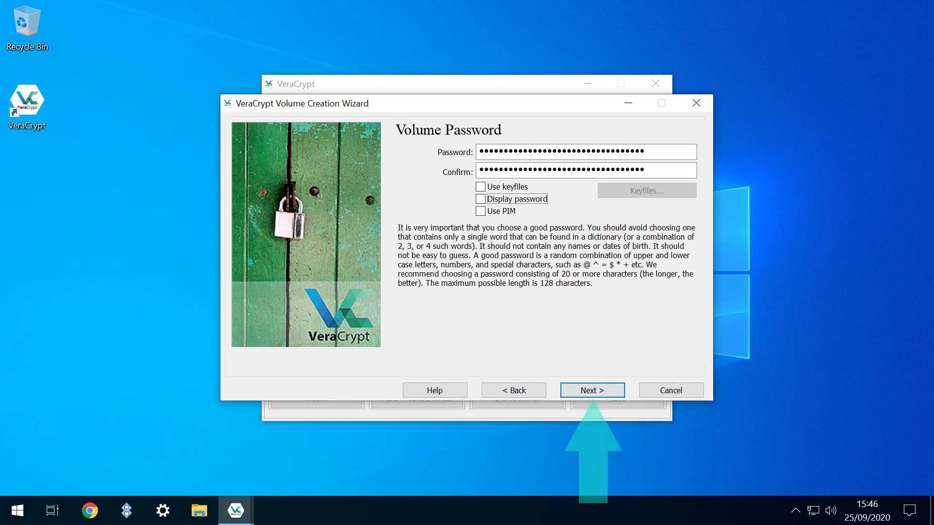
- Set the volume password without keyfiles or PIM, and choose Yes for storing files larger than 4 GiB
click(593, 391)
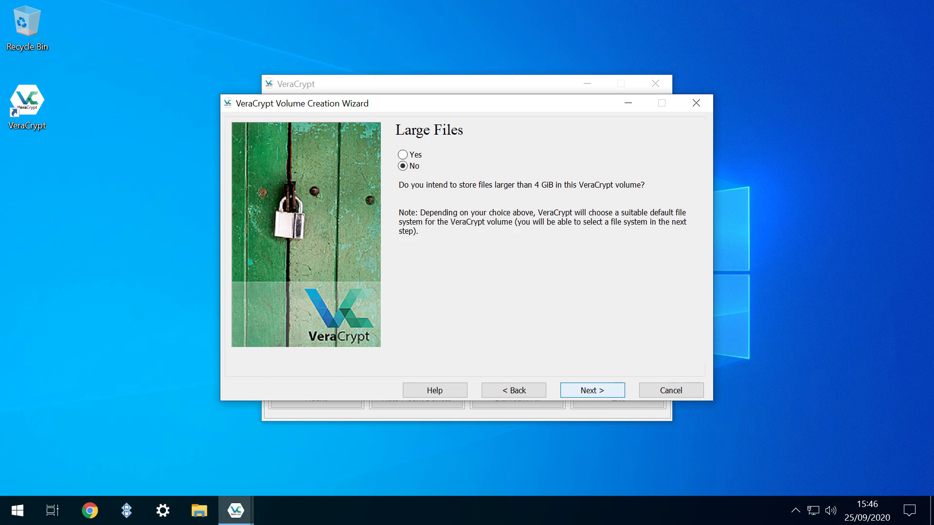
click(403, 155)
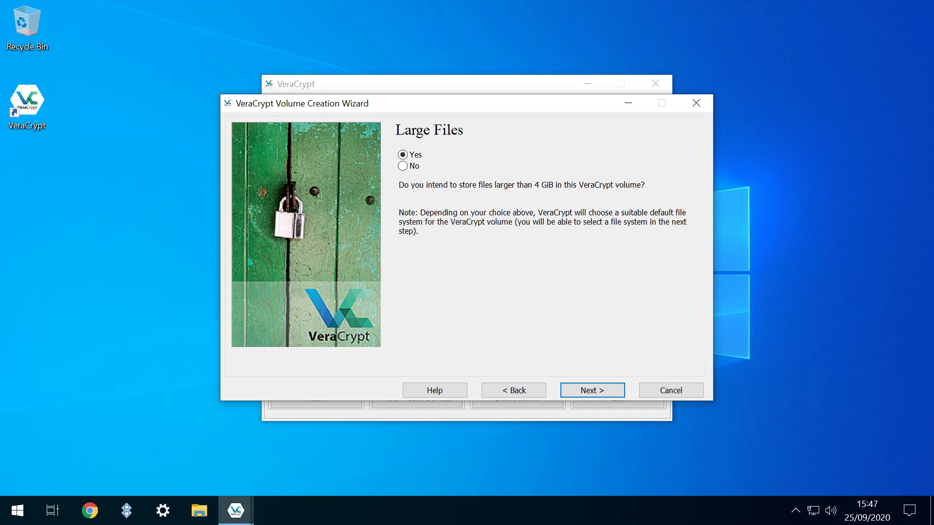
click(592, 391)
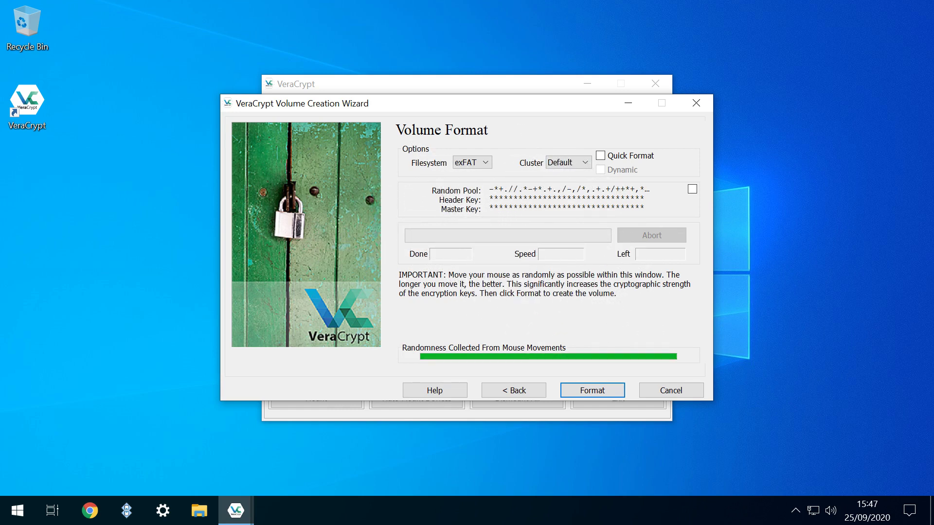
- Format the volume as exFAT with the default cluster size, agree to erase the partition's files, and exit the creation wizard
click(593, 391)
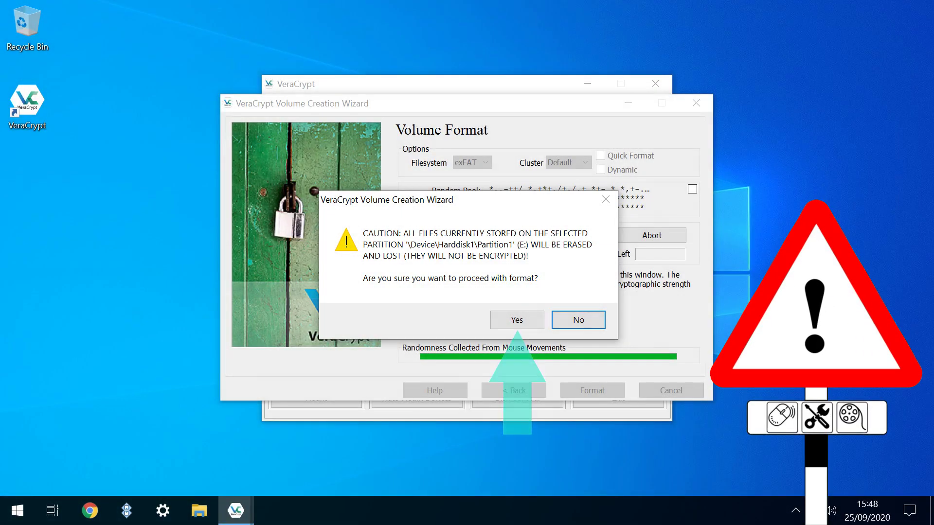
click(517, 320)
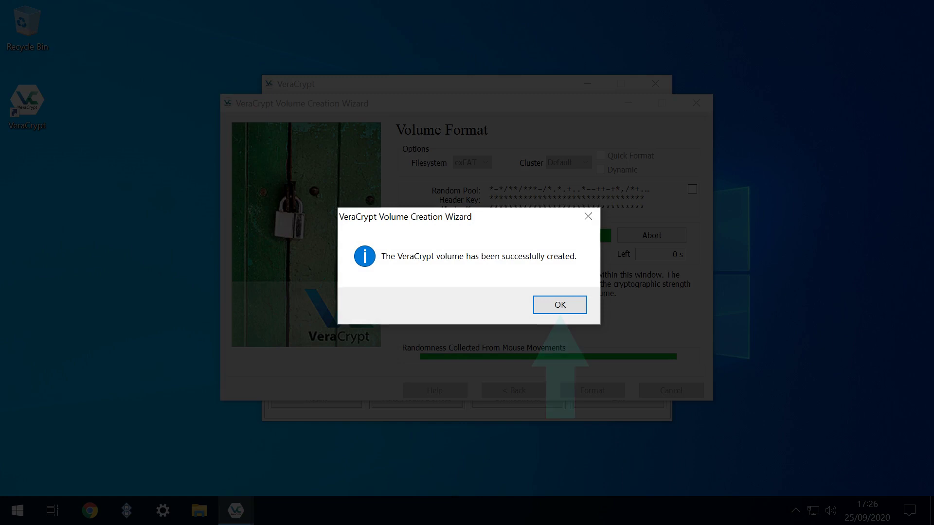
key(Return)
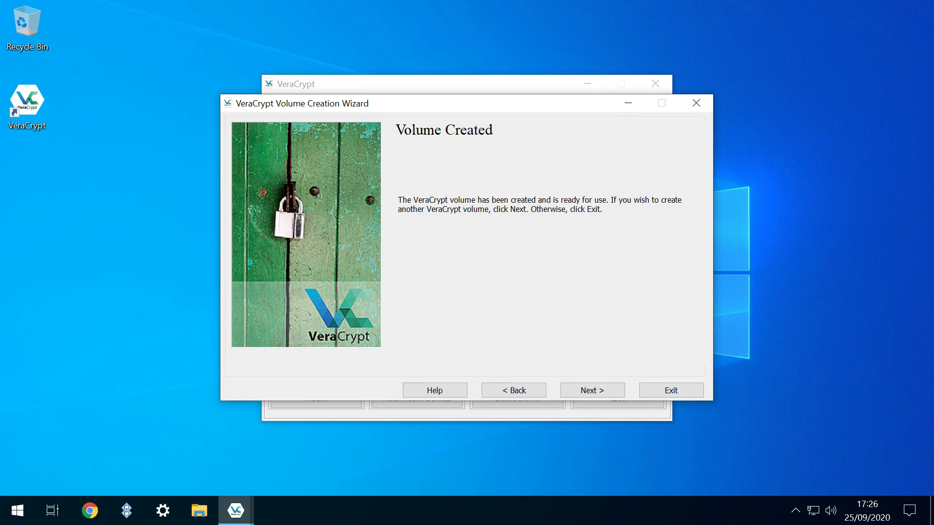
click(654, 392)
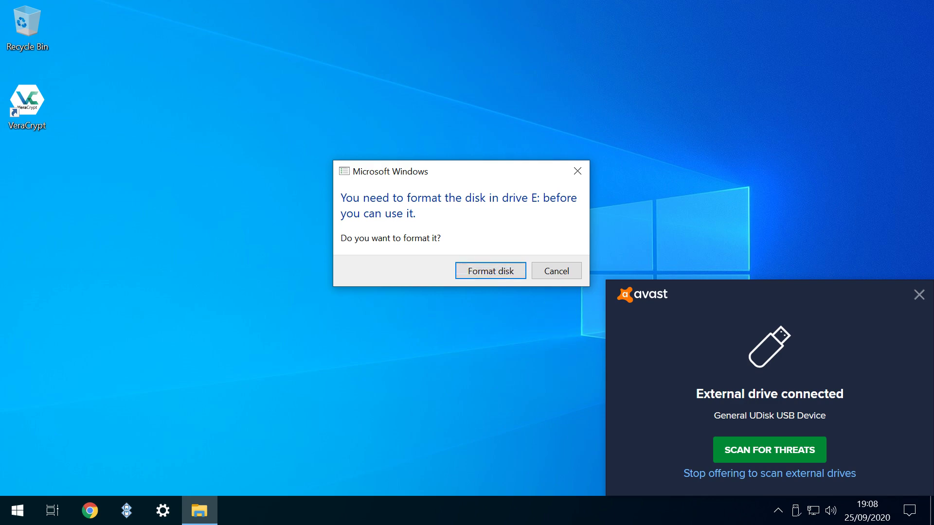
- Decline the Windows offer to format drive E:, dismiss the Avast notification, and show This PC in File Explorer
click(556, 271)
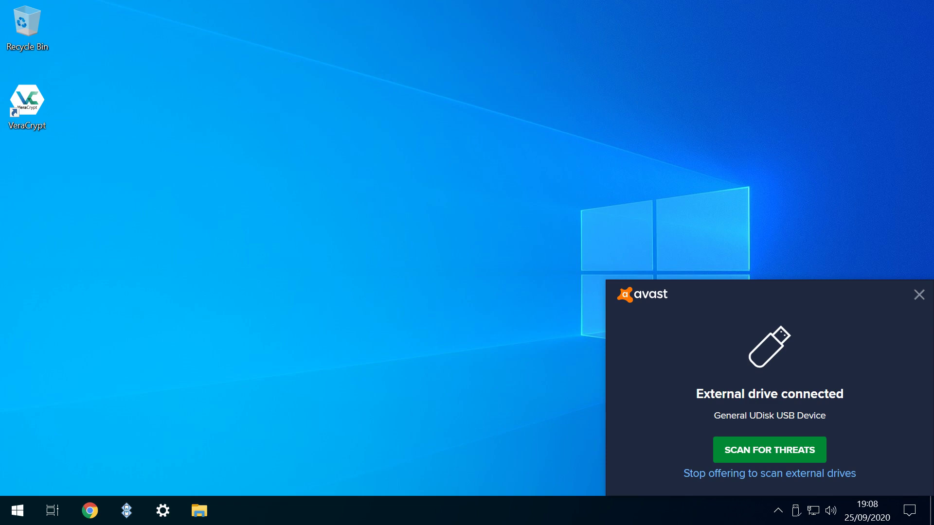
click(919, 294)
click(199, 510)
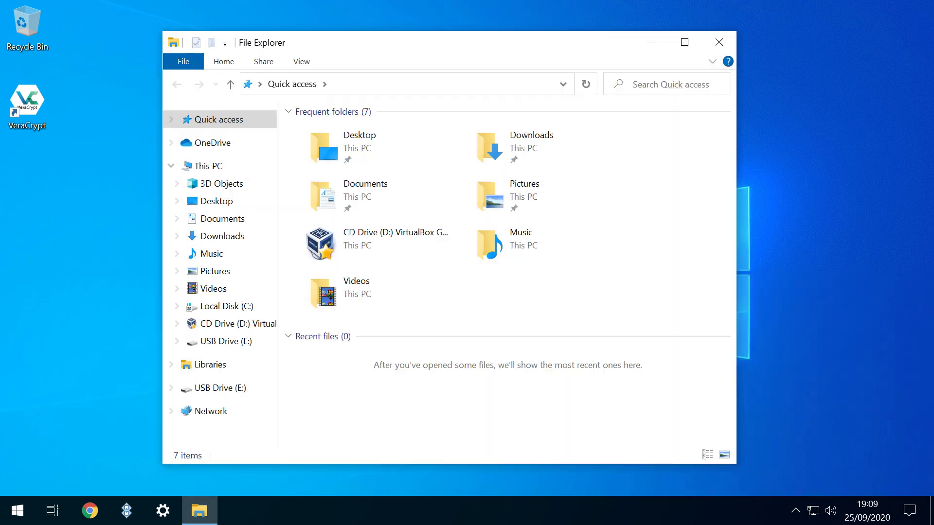
click(208, 166)
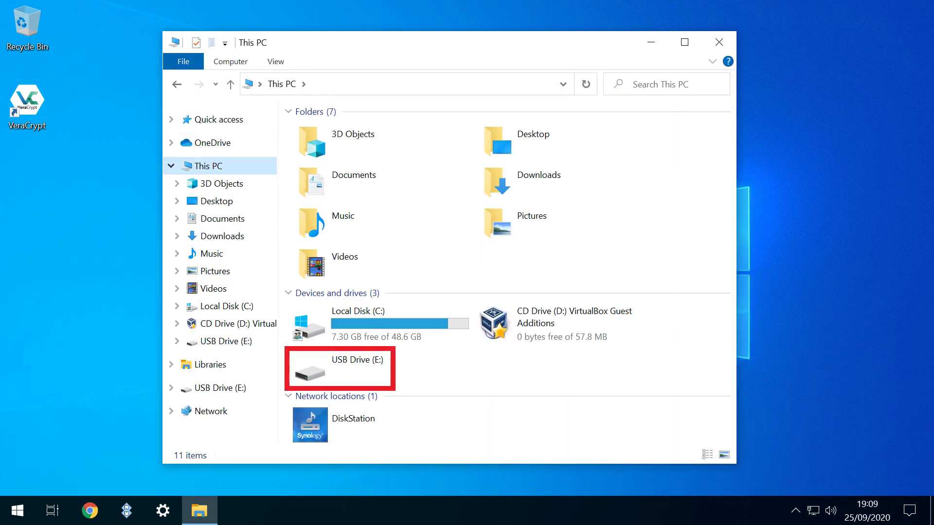
- Try to open USB Drive (E:) directly, decline formatting it, and close File Explorer
double_click(357, 366)
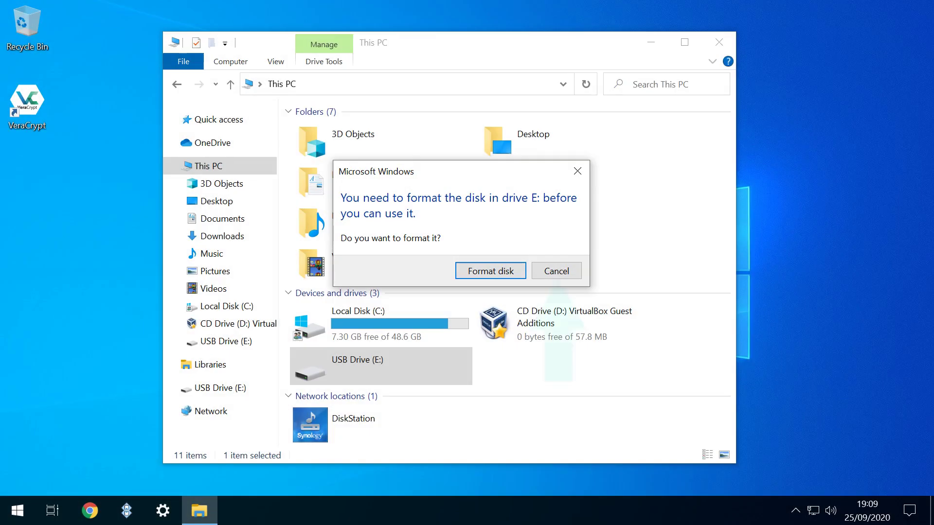
click(556, 271)
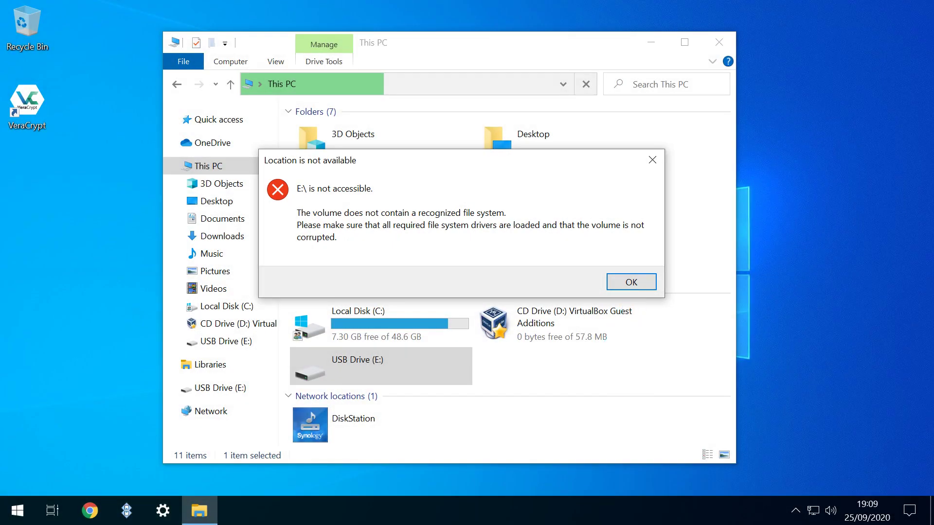
click(631, 285)
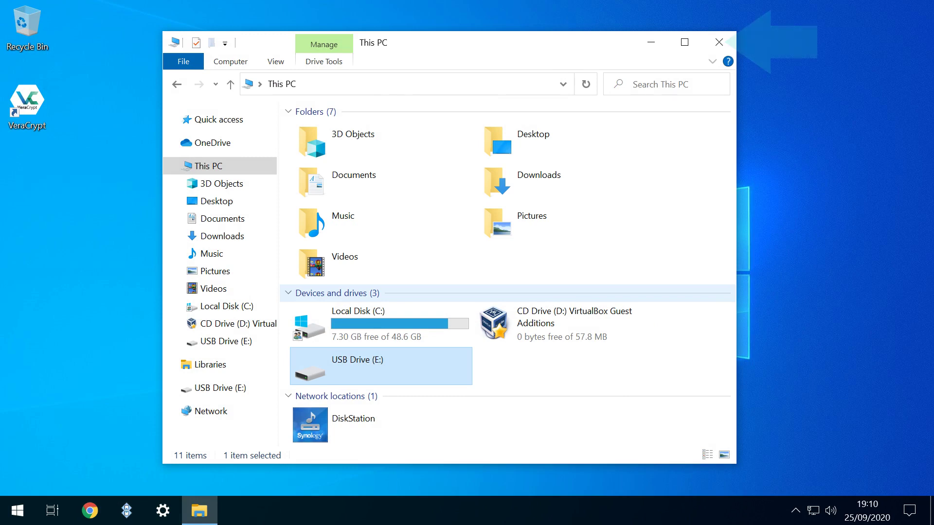
click(719, 42)
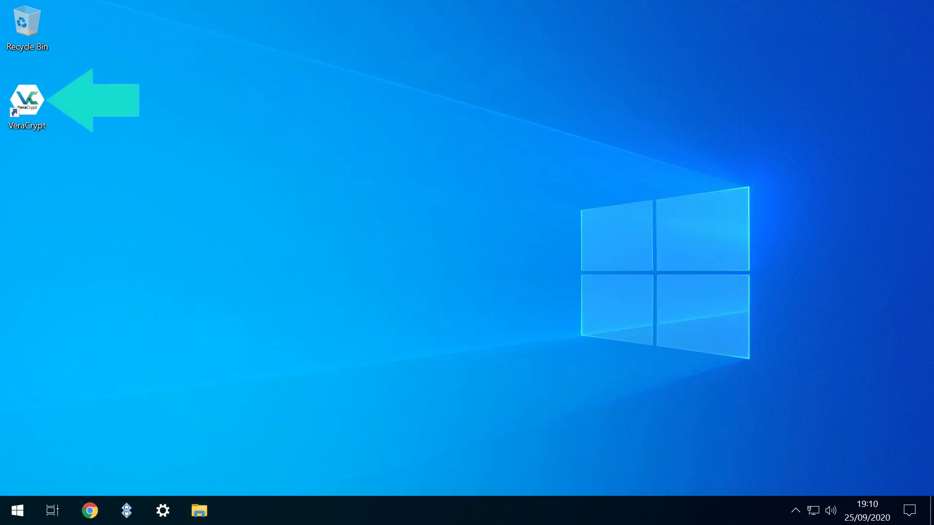
- Launch VeraCrypt and select the removable disk's partition \Device\Harddisk1\Partition1 (E:) as the volume to mount
double_click(27, 107)
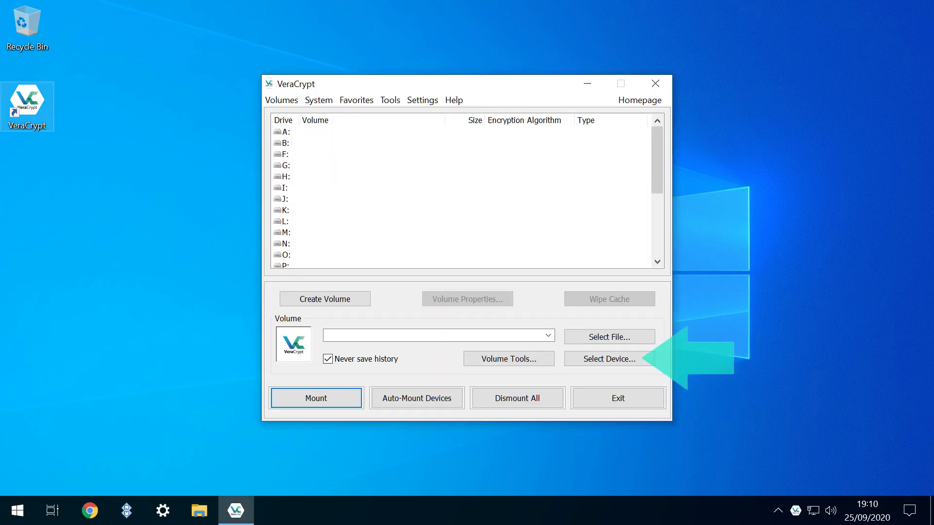
click(609, 359)
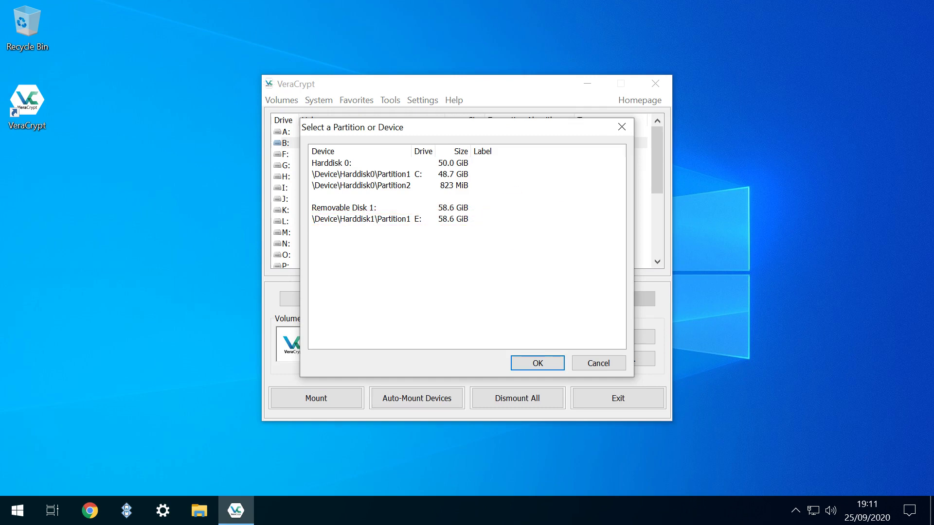
click(390, 219)
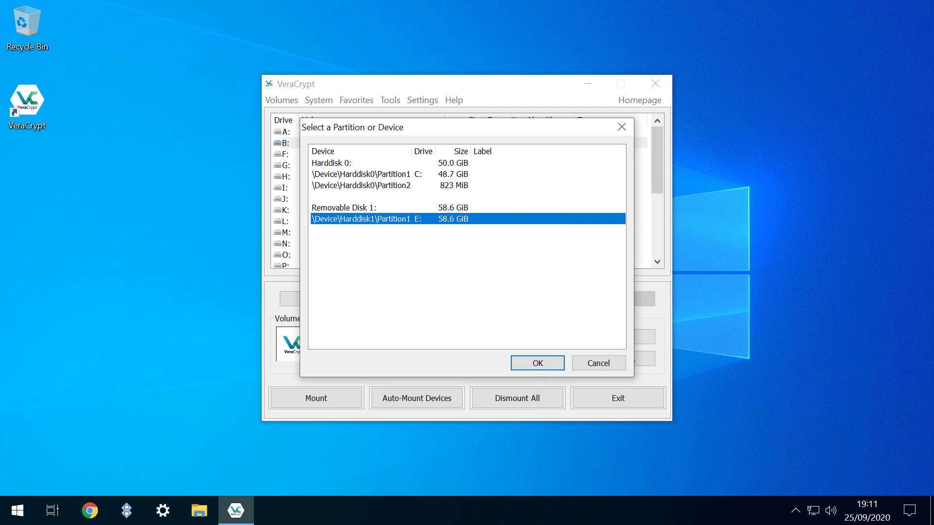
click(538, 364)
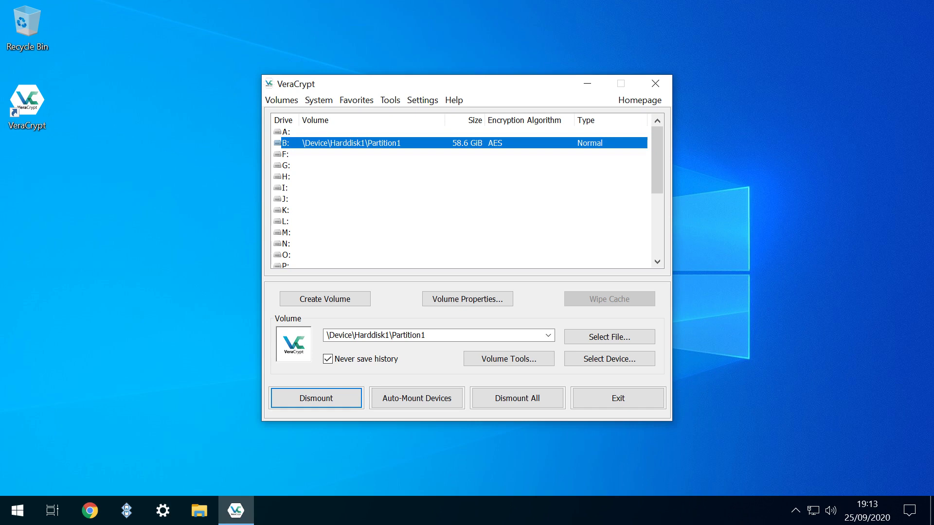
- Open File Explorer to access the mounted drive, and dismount the encrypted volume from drive B: in VeraCrypt
click(200, 511)
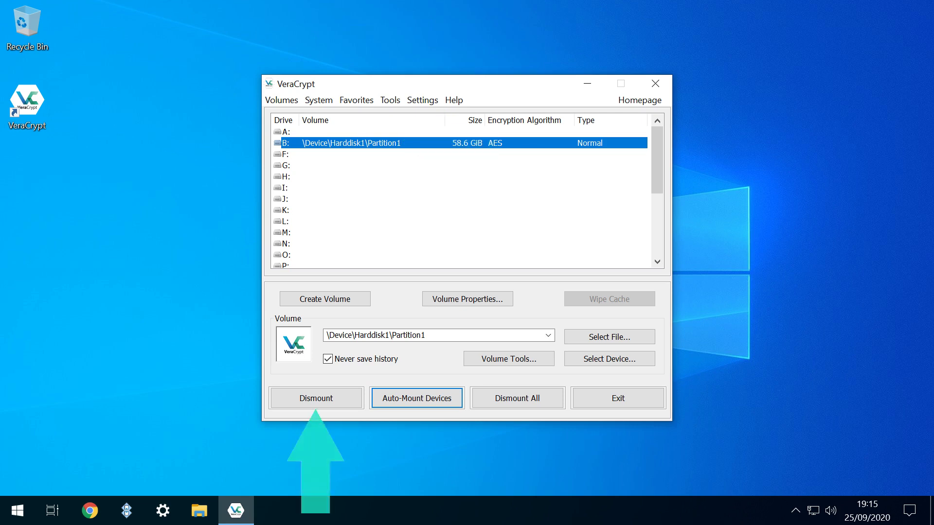
click(316, 398)
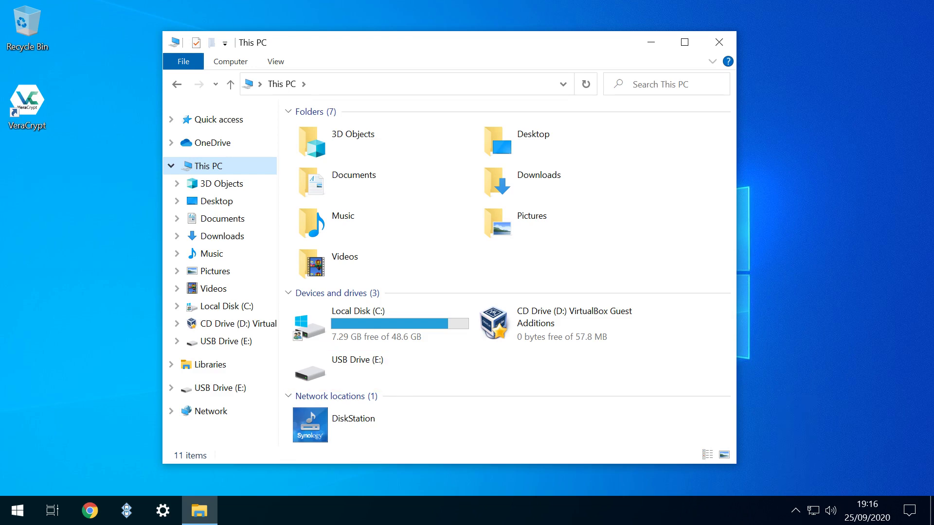
- Safely eject the USB drive UDisk (E:) from Windows
click(796, 511)
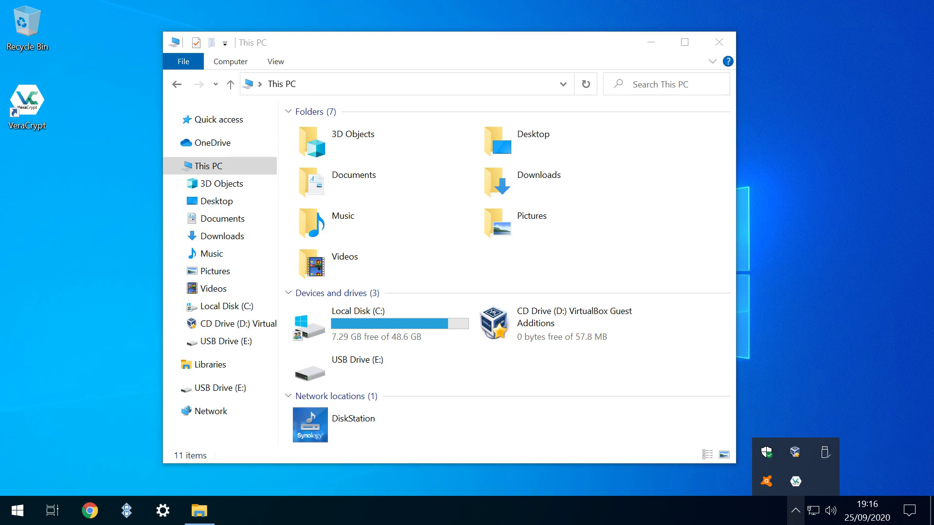
click(824, 453)
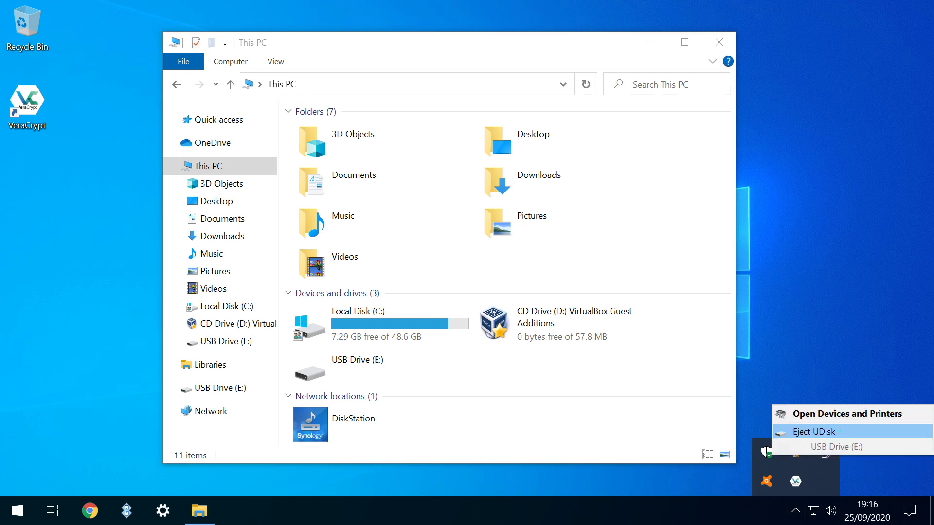
click(813, 431)
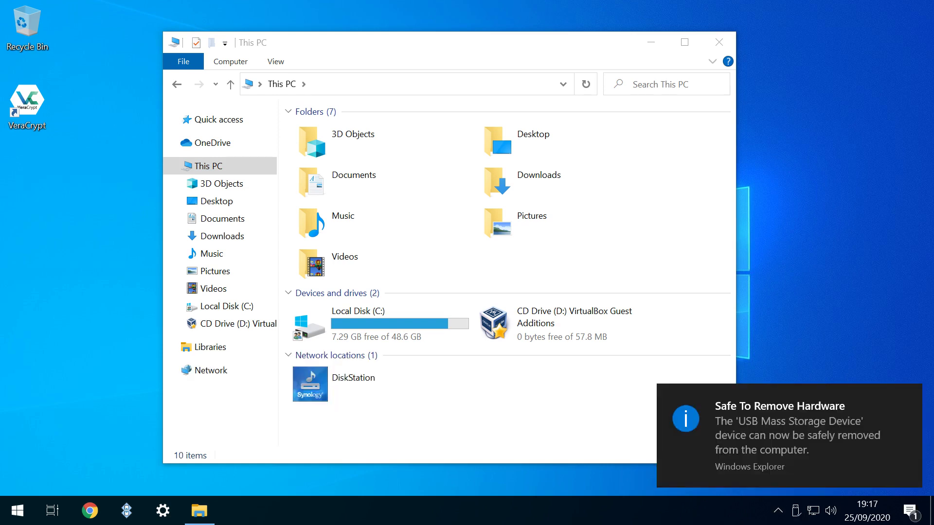